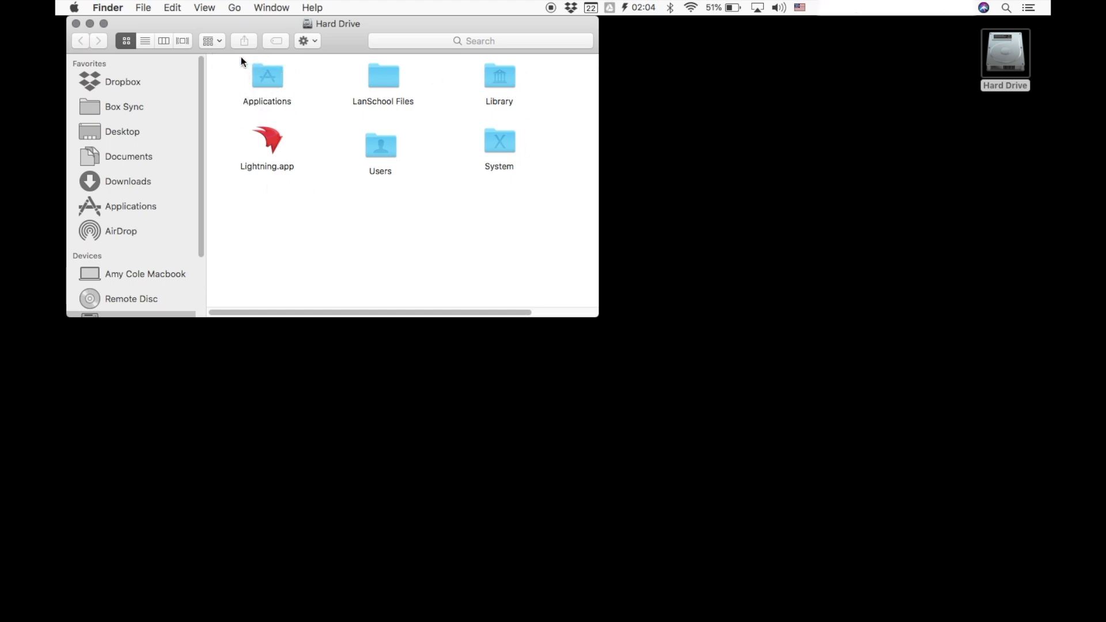
Step: Open the Applications folder, enlarge the Finder window, and scroll through the app list
{"action": "double_click", "coordinate": [264, 77]}
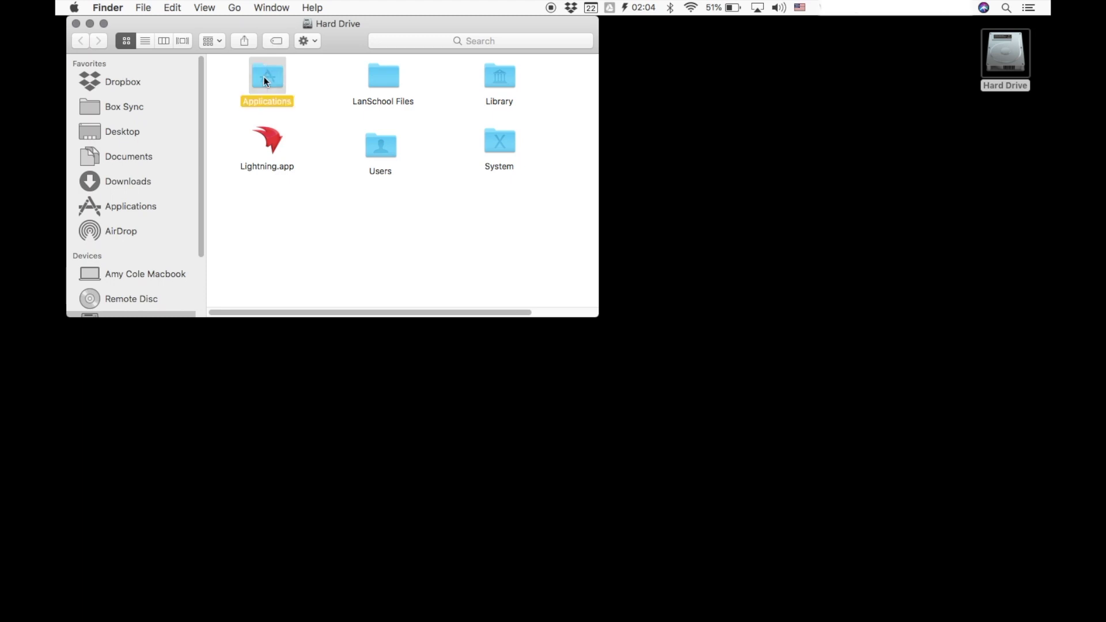
{"action": "left_click_drag", "start_coordinate": [595, 313], "coordinate": [915, 482]}
{"action": "scroll", "coordinate": [592, 347], "scroll_direction": "up", "scroll_amount": 10}
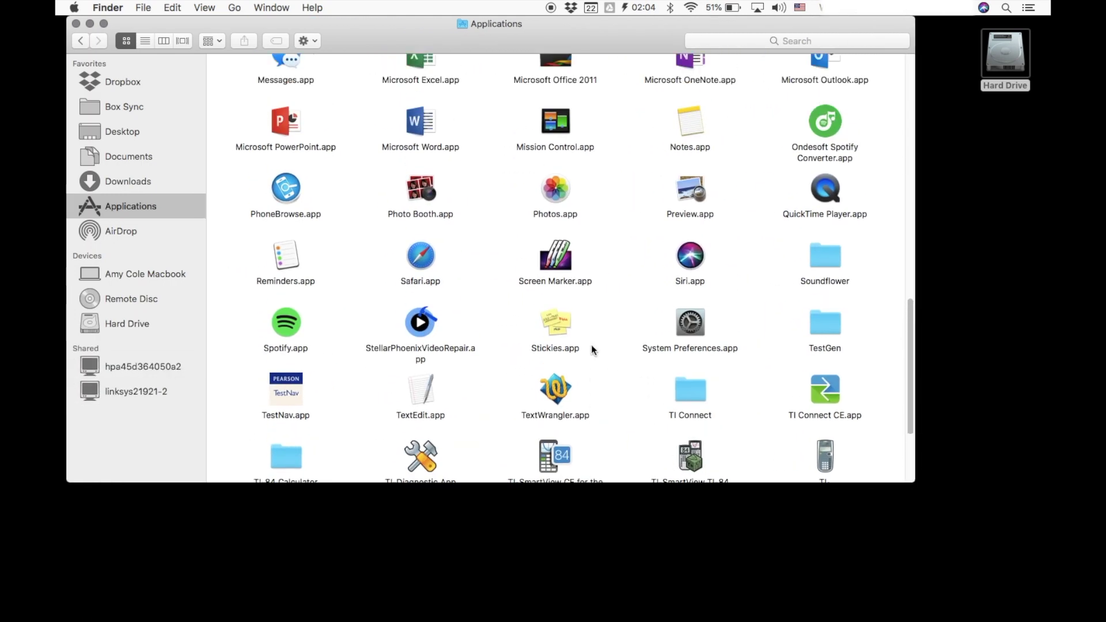
{"action": "scroll", "coordinate": [591, 344], "scroll_direction": "up", "scroll_amount": 3}
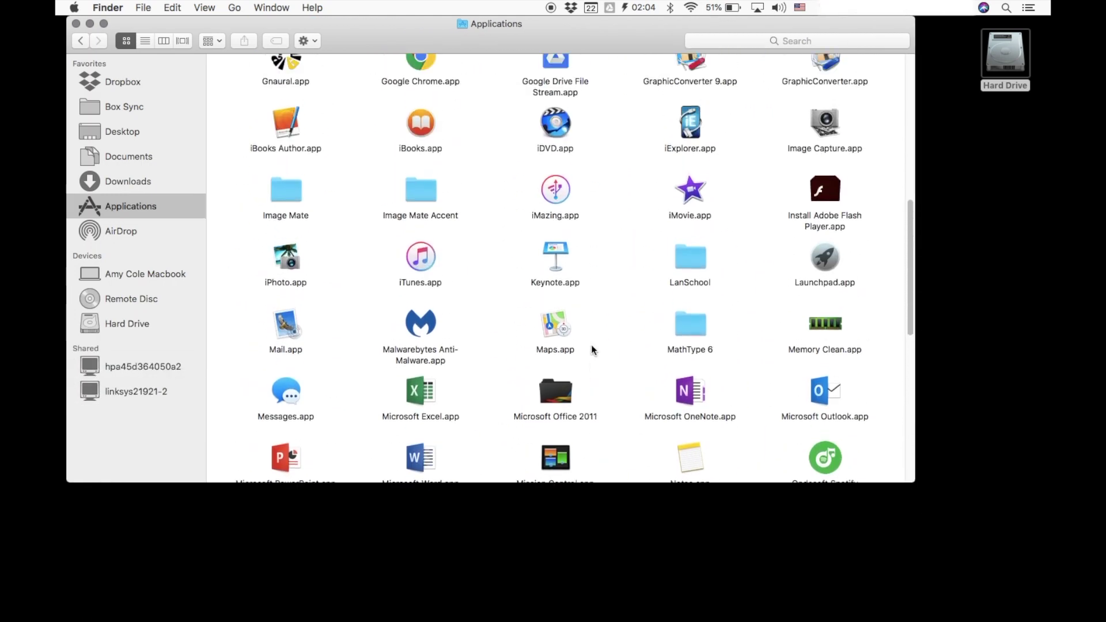
{"action": "scroll", "coordinate": [591, 345], "scroll_direction": "down", "scroll_amount": 5}
{"action": "scroll", "coordinate": [592, 347], "scroll_direction": "down", "scroll_amount": 5}
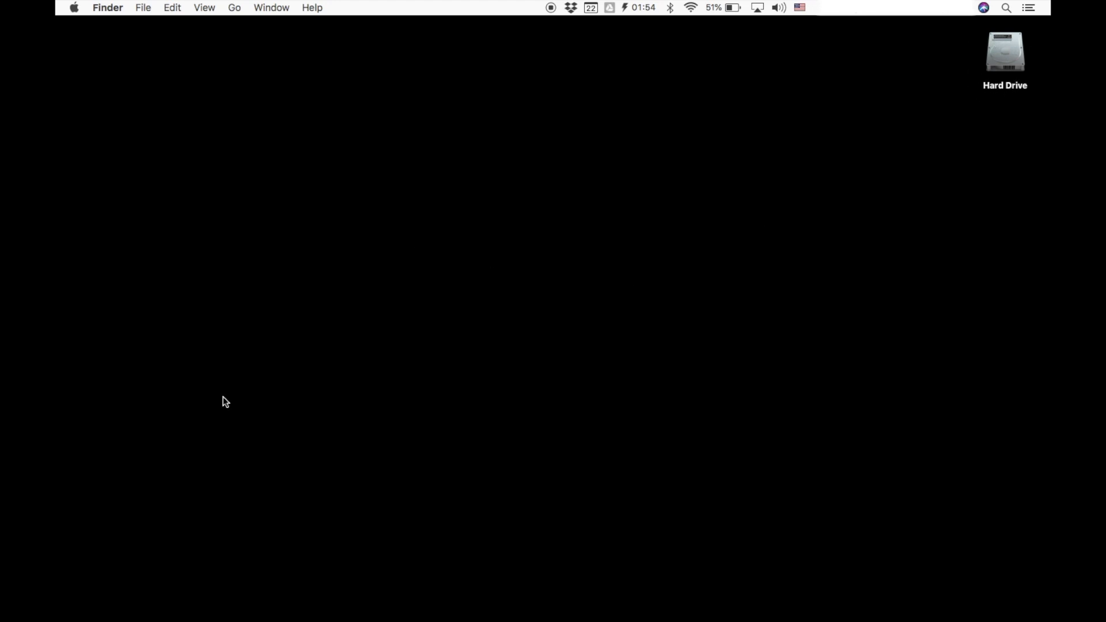
Step: Open a new Hard Drive window from the Dock, enter Applications, and widen the window
{"action": "mouse_move", "coordinate": [233, 610]}
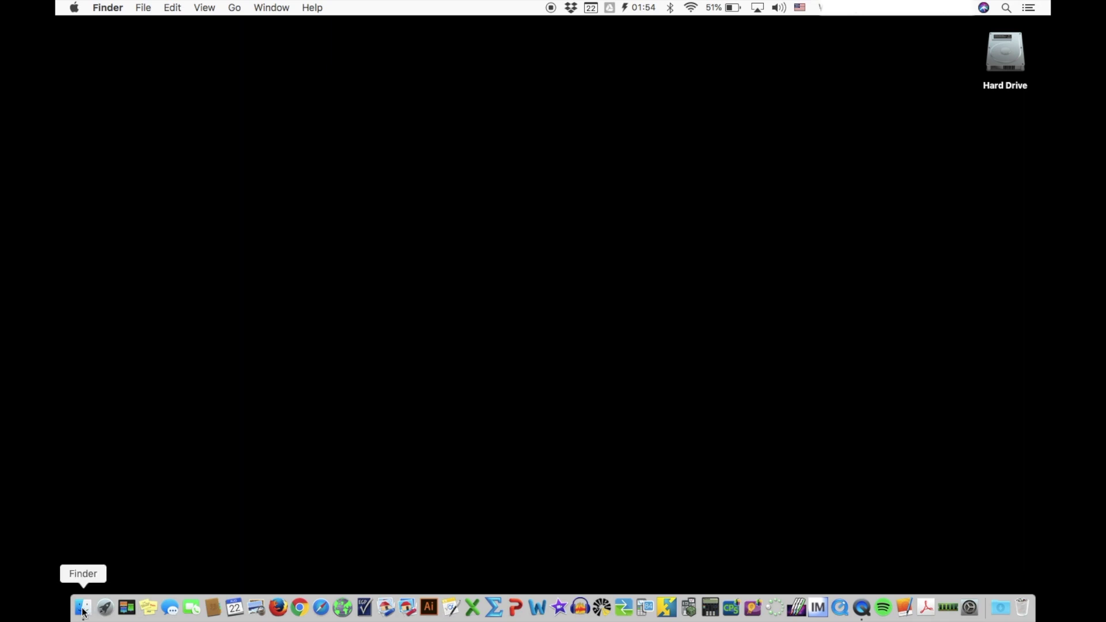
{"action": "left_click", "coordinate": [82, 609]}
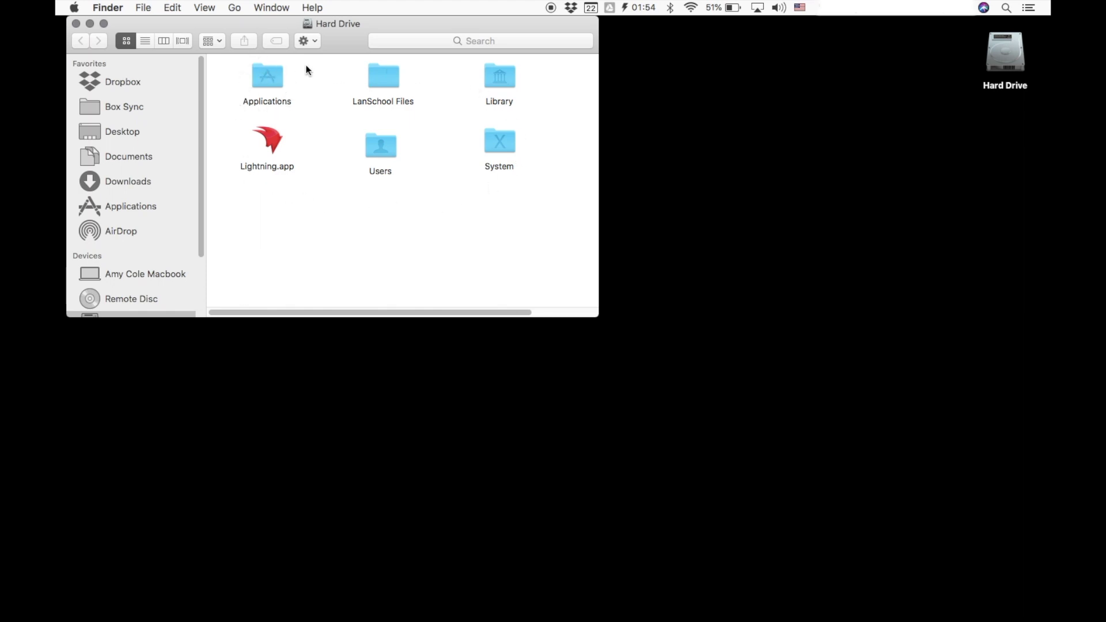
{"action": "double_click", "coordinate": [267, 80]}
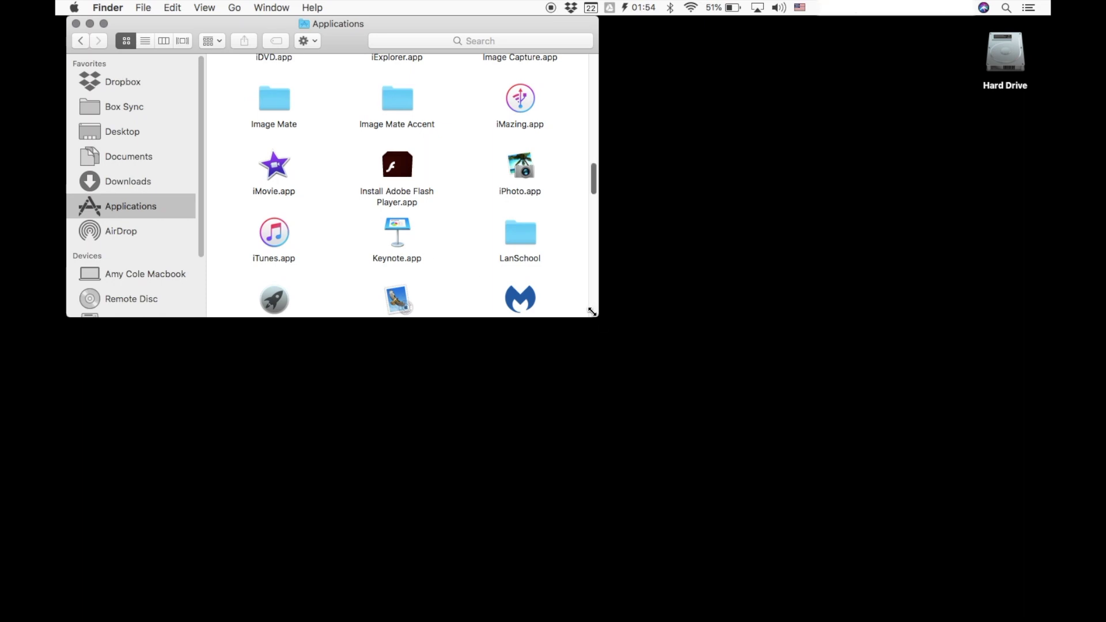
{"action": "left_click_drag", "start_coordinate": [592, 309], "coordinate": [954, 519]}
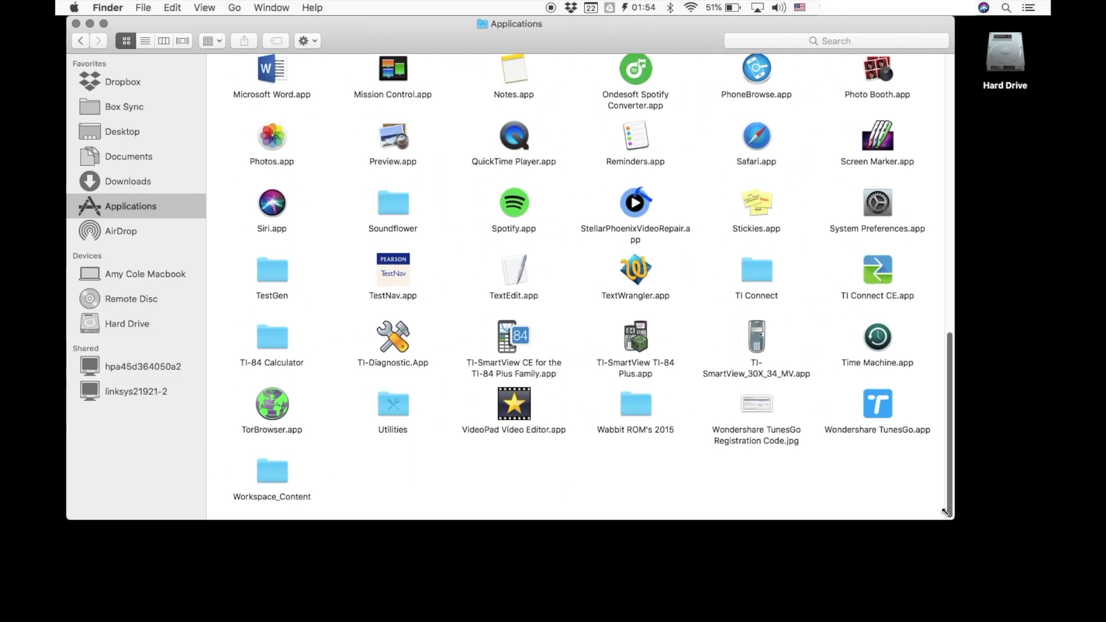
Step: Open the TI-84 Calculator folder and launch WabbitEmu.app
{"action": "double_click", "coordinate": [272, 340]}
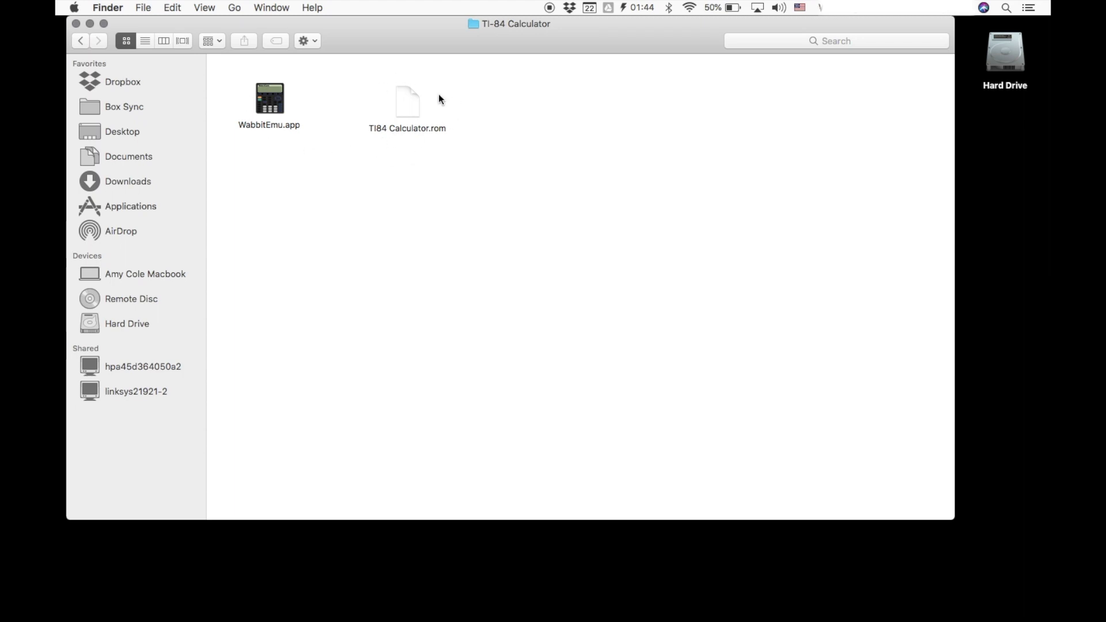
{"action": "double_click", "coordinate": [266, 108]}
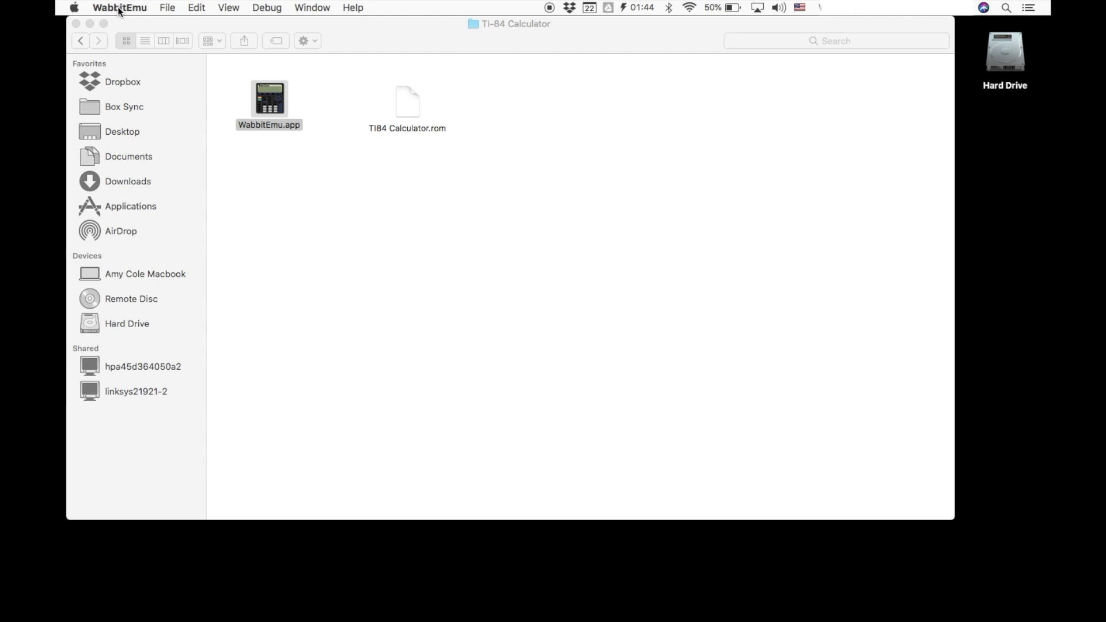
Step: Bring up WabbitEmu's file-open dialog and browse to the Hard Drive's Applications folder
{"action": "left_click", "coordinate": [172, 10]}
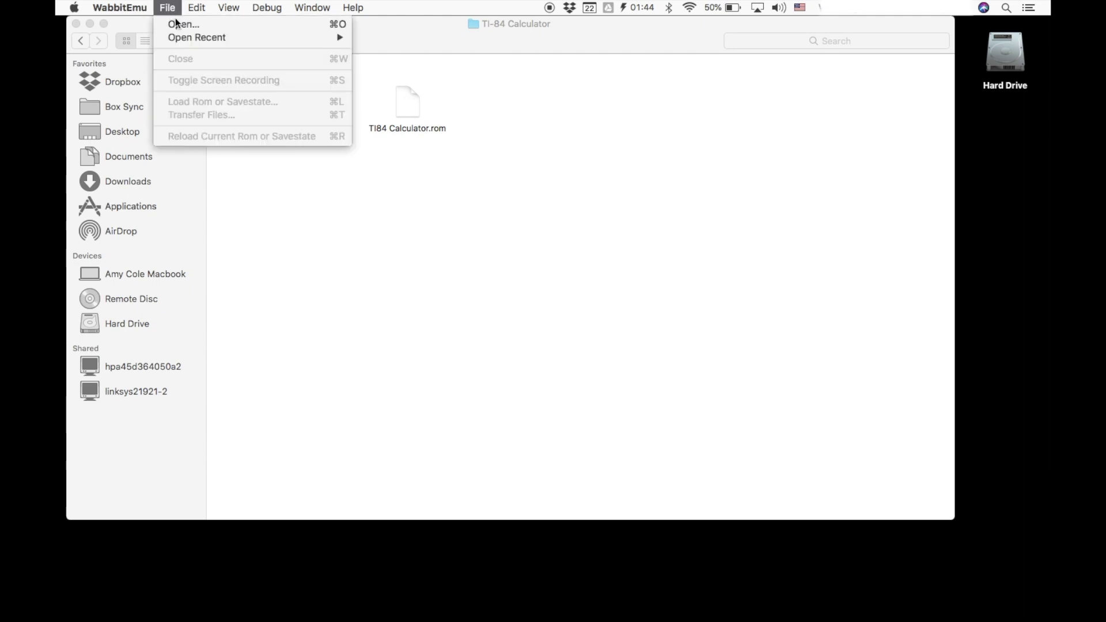
{"action": "left_click", "coordinate": [178, 25]}
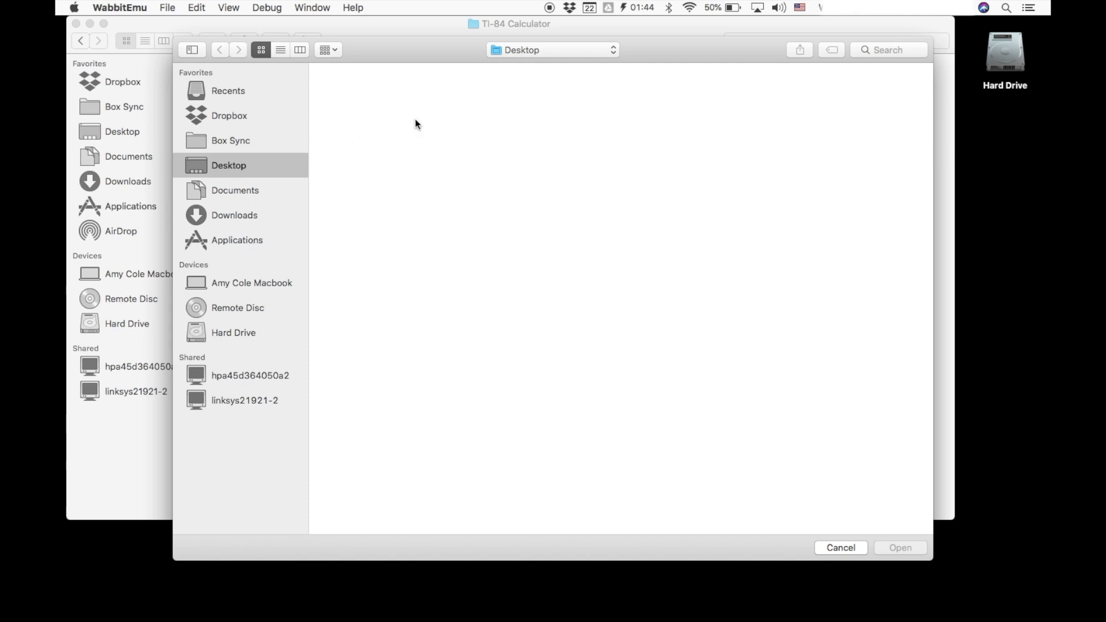
{"action": "left_click", "coordinate": [547, 52]}
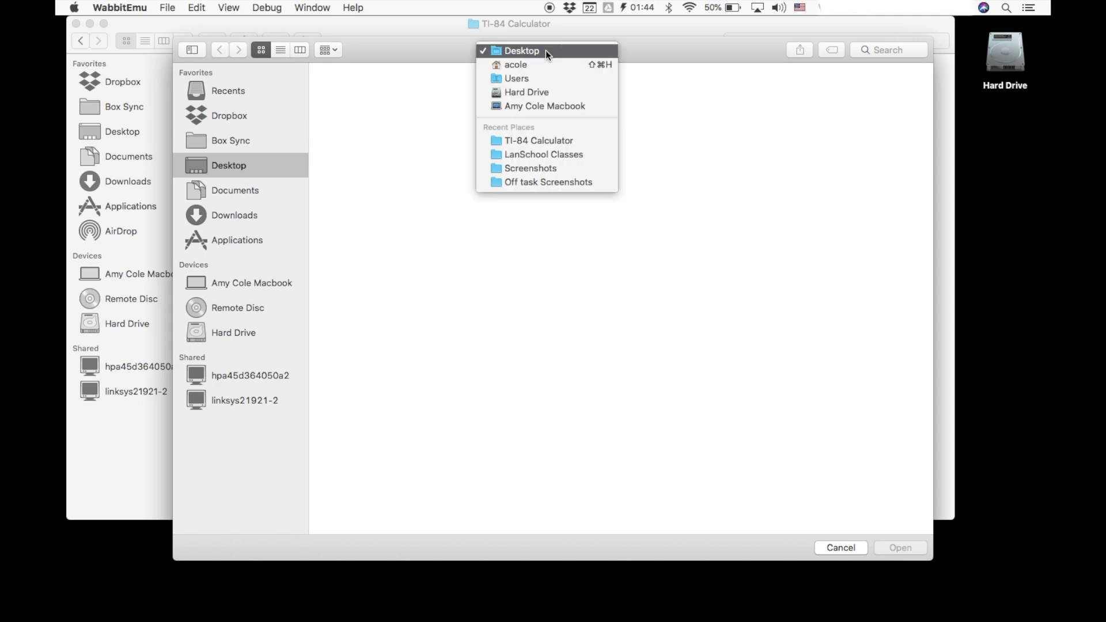
{"action": "left_click", "coordinate": [546, 94]}
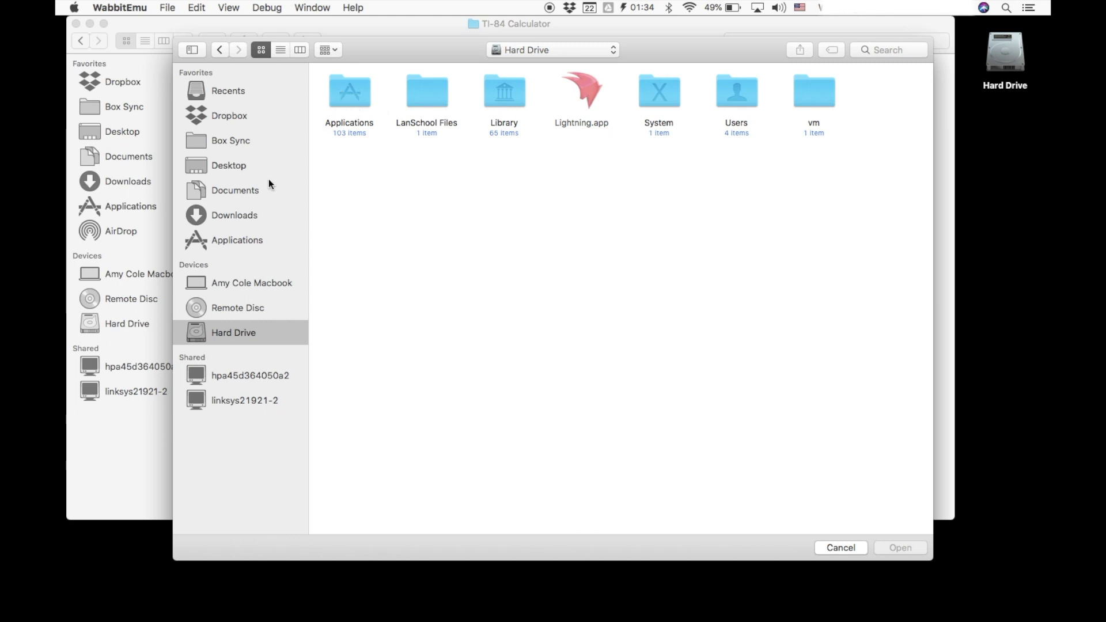
{"action": "left_click", "coordinate": [241, 242]}
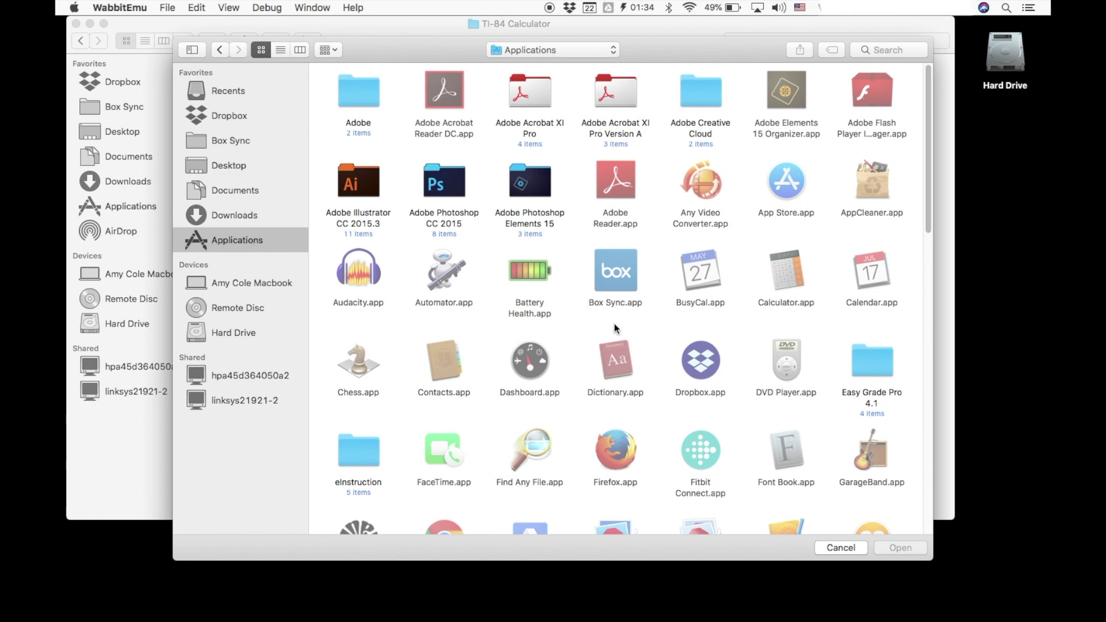
Step: Enter the TI-84 Calculator folder in the dialog and select TI84 Calculator.rom
{"action": "scroll", "coordinate": [614, 324], "scroll_direction": "down", "scroll_amount": 3}
{"action": "scroll", "coordinate": [615, 323], "scroll_direction": "down", "scroll_amount": 10}
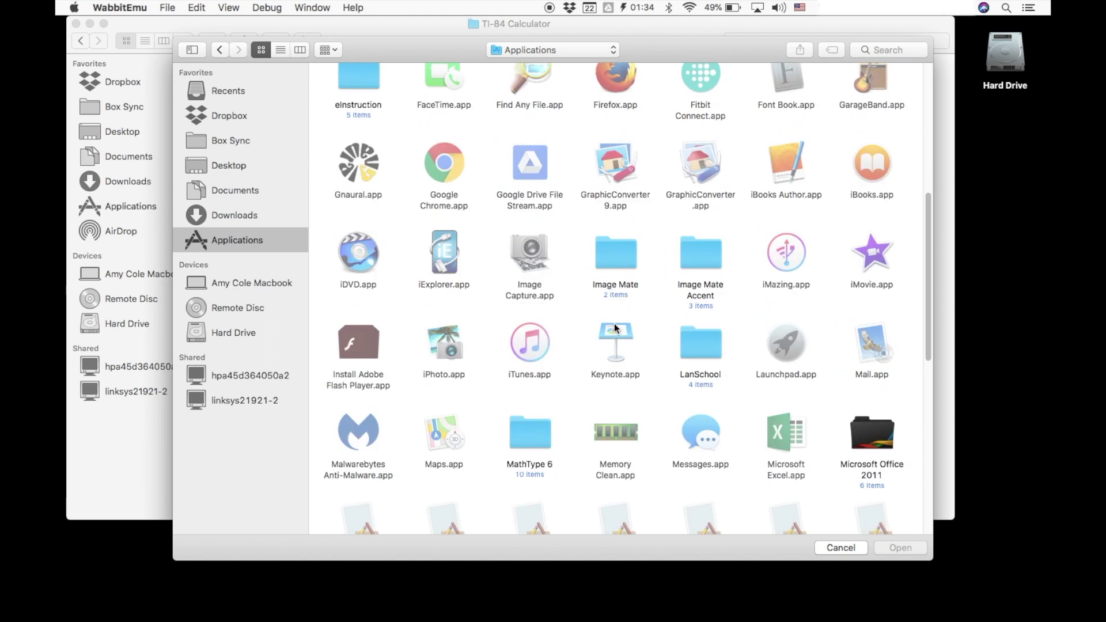
{"action": "scroll", "coordinate": [614, 323], "scroll_direction": "down", "scroll_amount": 10}
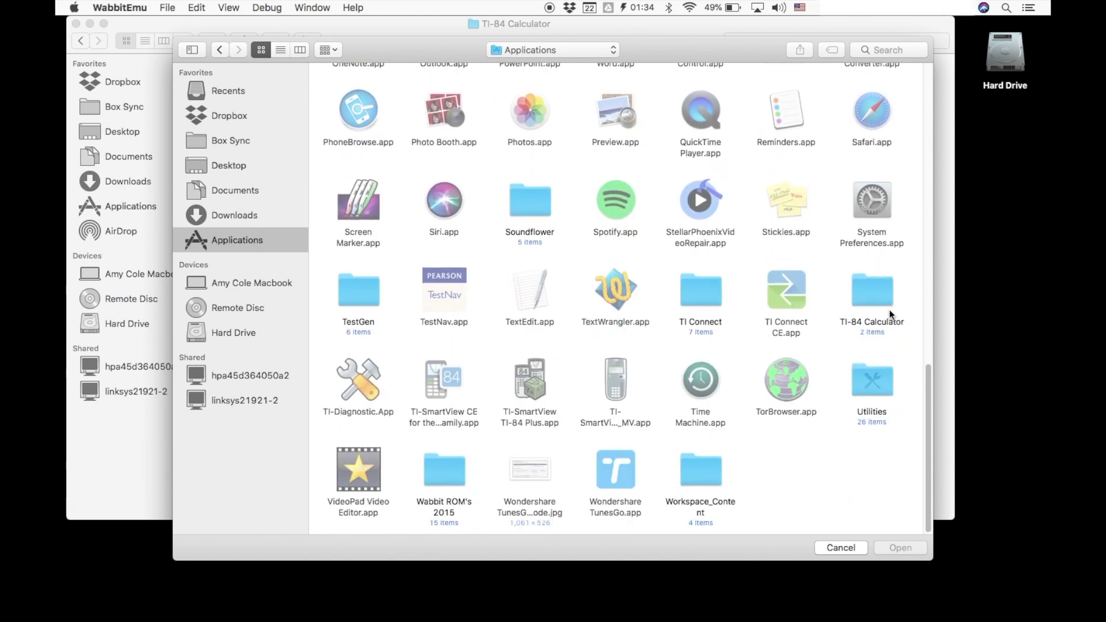
{"action": "left_click", "coordinate": [870, 288]}
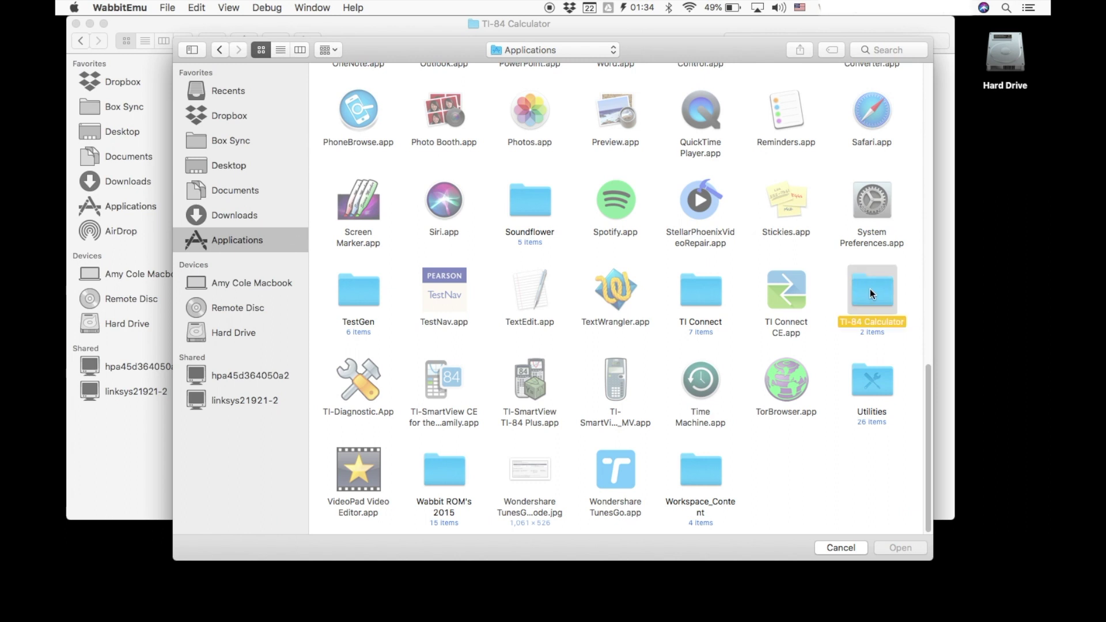
{"action": "left_click", "coordinate": [905, 547]}
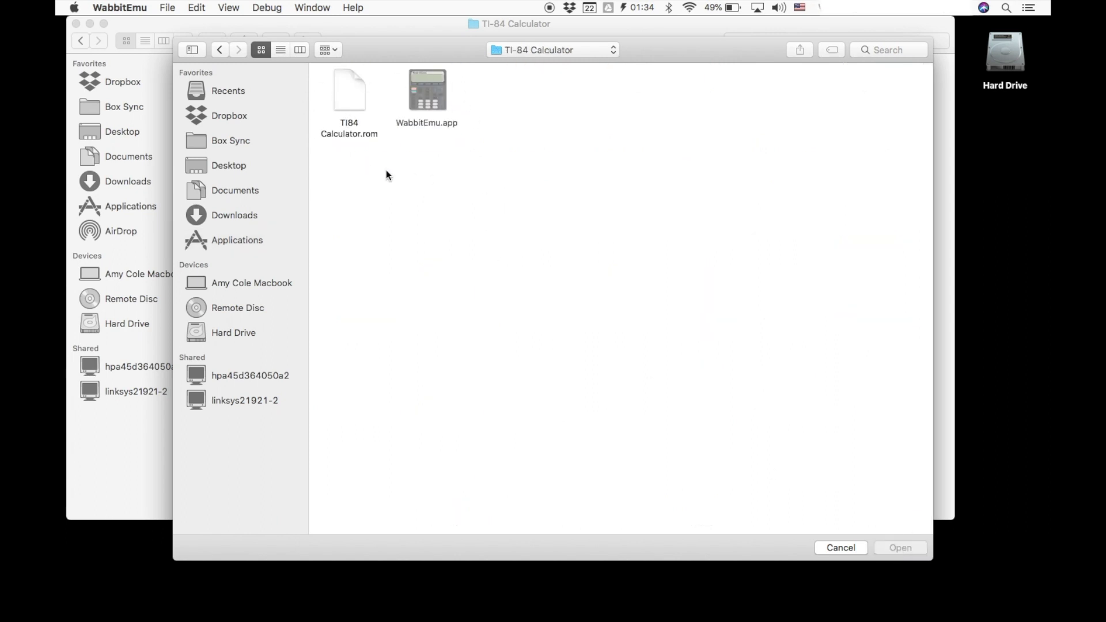
{"action": "left_click", "coordinate": [345, 88]}
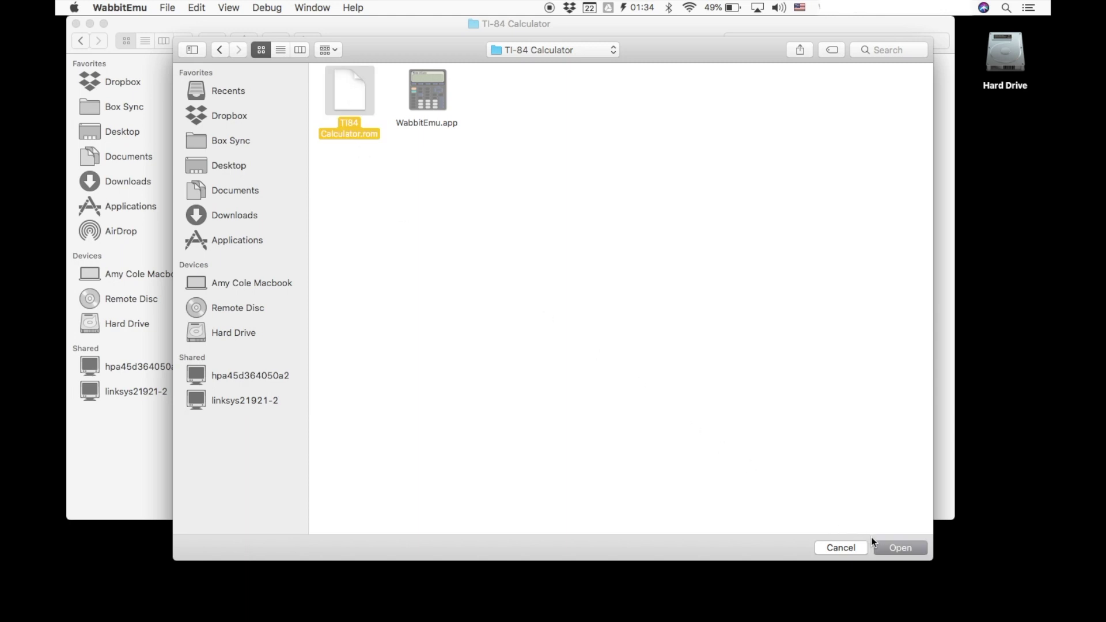
Step: Load the chosen ROM, move the calculator window left, and turn the calculator on
{"action": "left_click", "coordinate": [901, 548]}
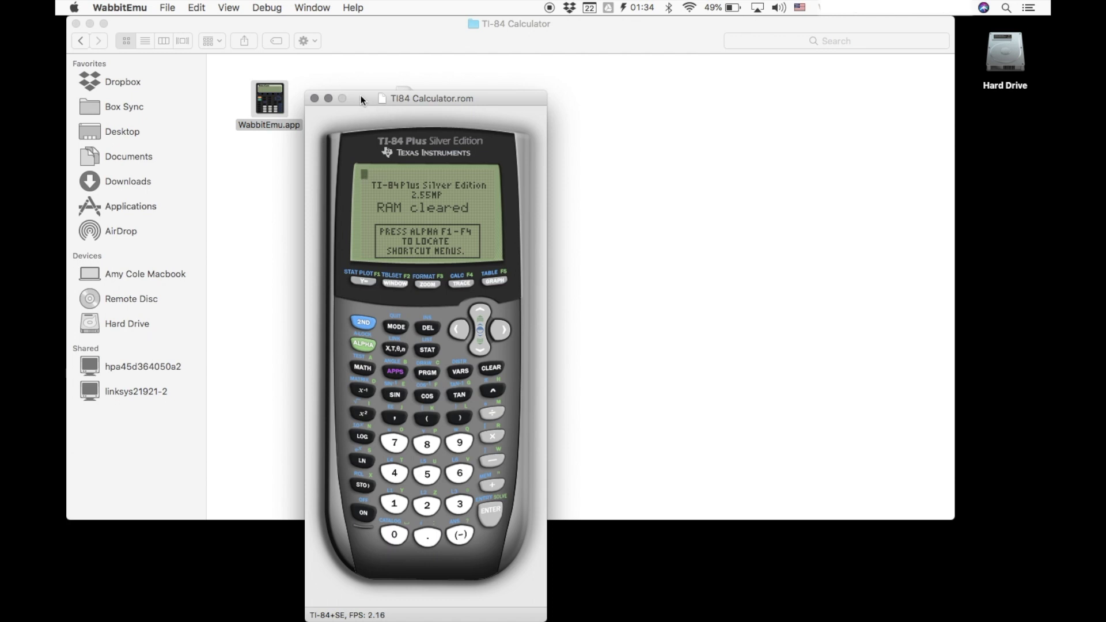
{"action": "left_click_drag", "start_coordinate": [361, 95], "coordinate": [199, 37]}
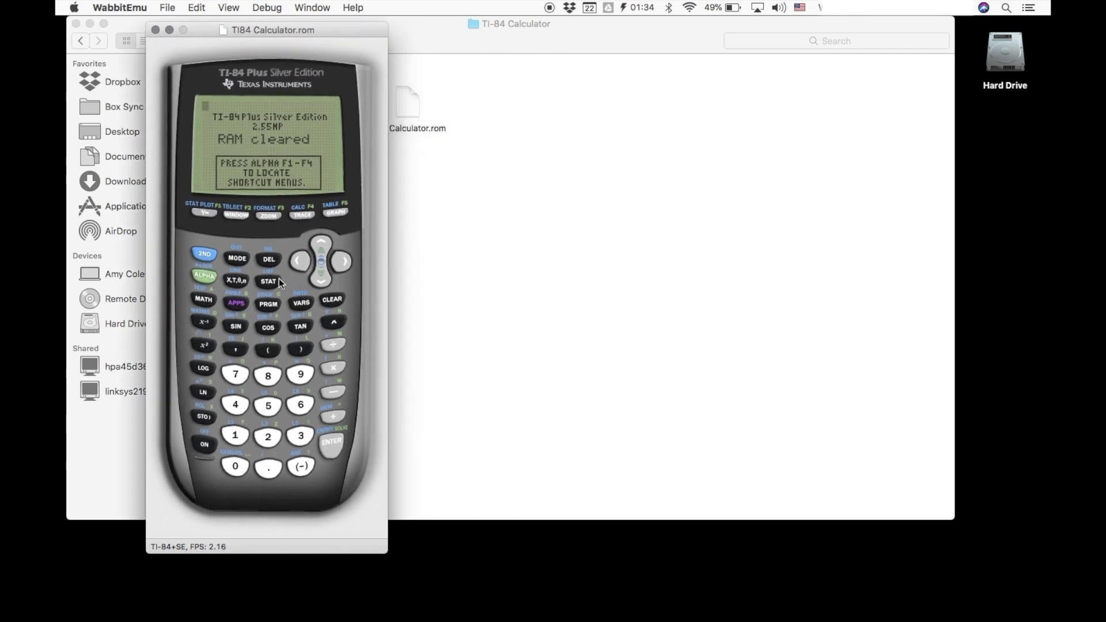
{"action": "left_click", "coordinate": [204, 446]}
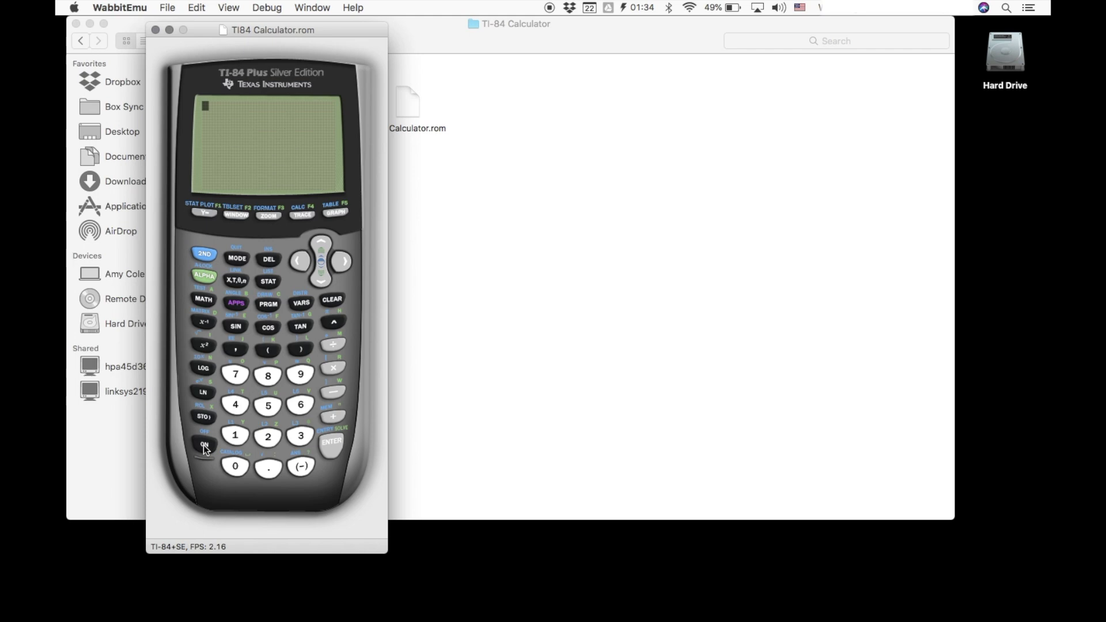
Step: Calculate 9×9 to get 81, then clear the home screen
{"action": "left_click", "coordinate": [301, 375]}
{"action": "left_click", "coordinate": [333, 367]}
{"action": "left_click", "coordinate": [300, 375]}
{"action": "left_click", "coordinate": [333, 453]}
{"action": "left_click", "coordinate": [331, 301]}
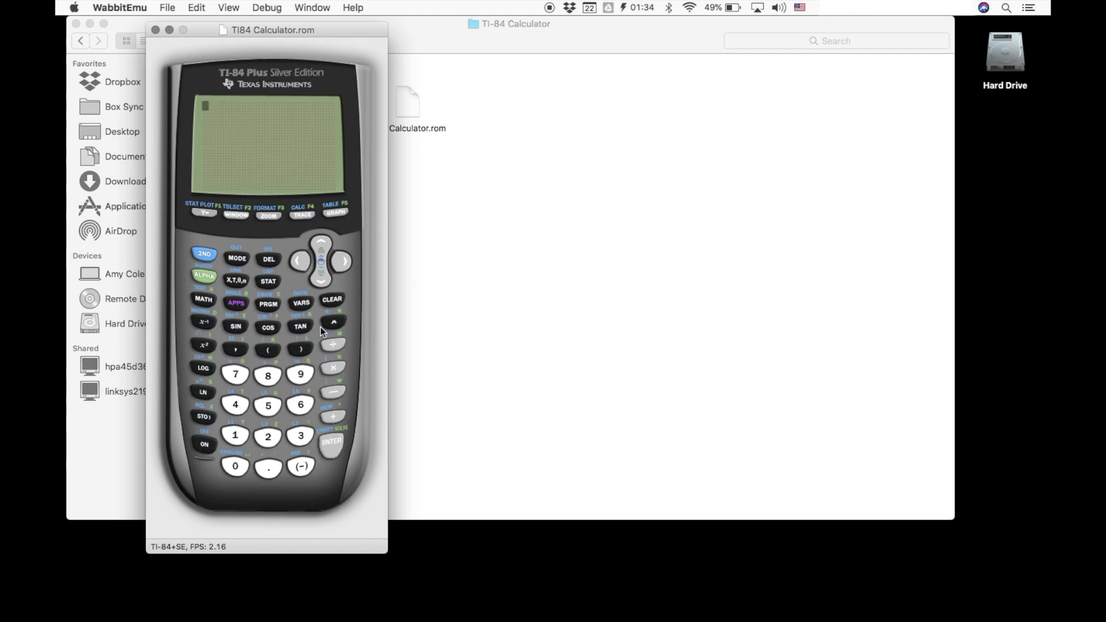
Step: Enter Y1=2X+1 and plot its graph
{"action": "left_click", "coordinate": [206, 212]}
{"action": "left_click", "coordinate": [268, 437]}
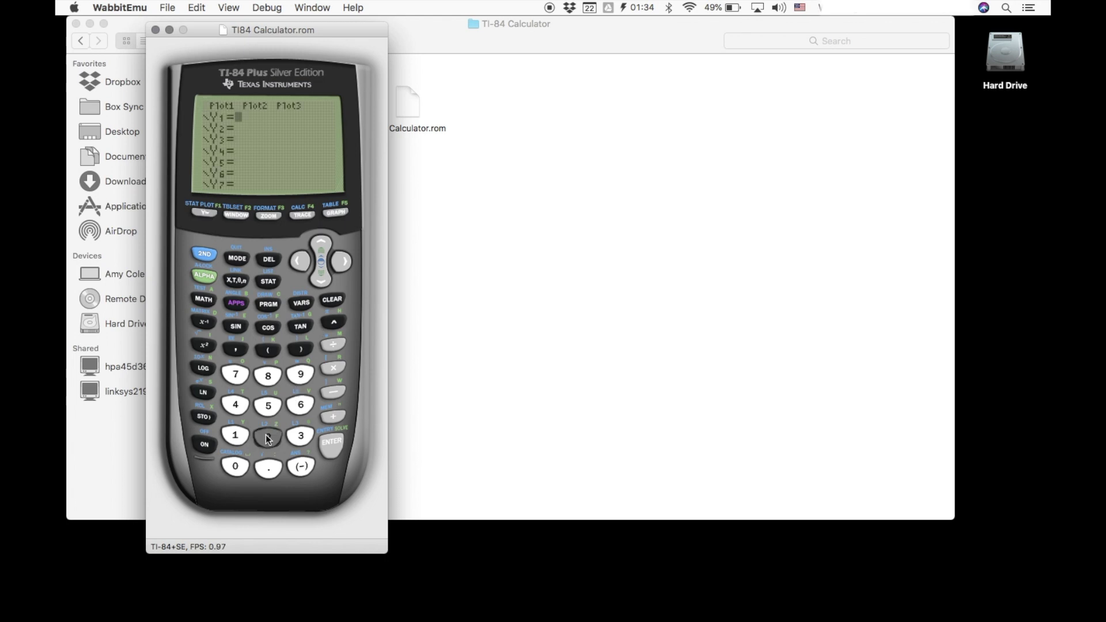
{"action": "left_click", "coordinate": [240, 280]}
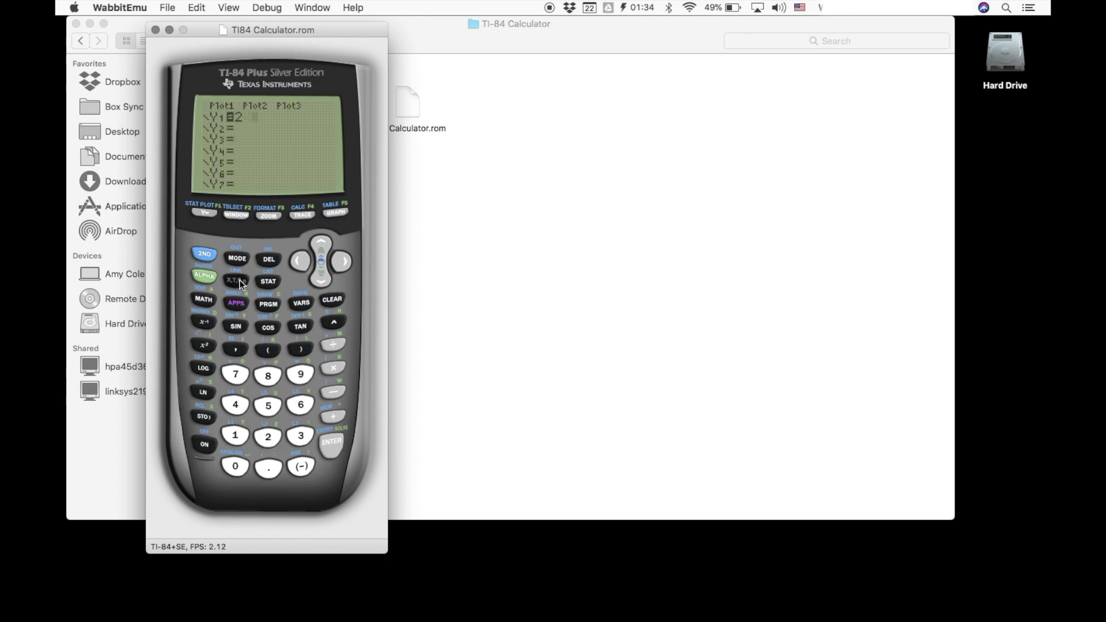
{"action": "left_click", "coordinate": [336, 415]}
{"action": "left_click", "coordinate": [247, 432]}
{"action": "left_click", "coordinate": [334, 214]}
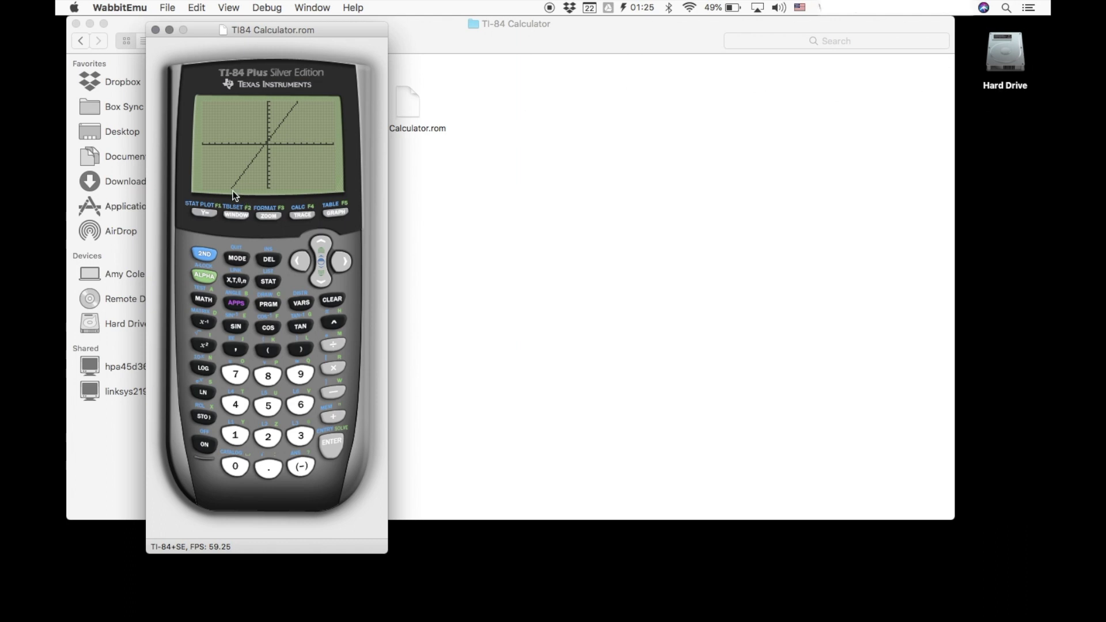
{"action": "left_click", "coordinate": [129, 9]}
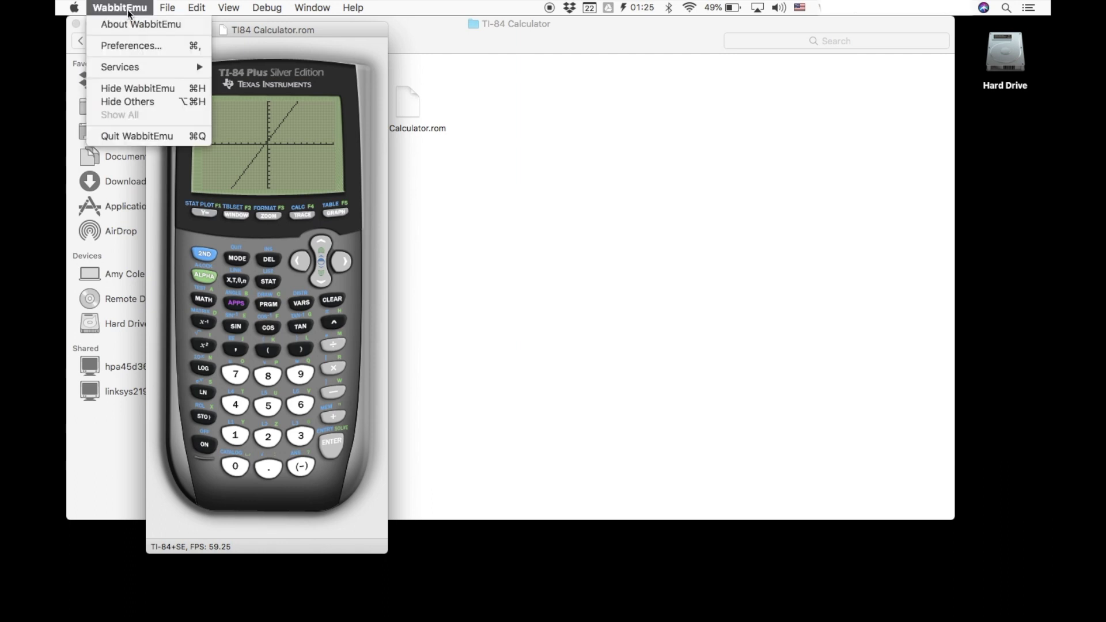
Step: Quit WabbitEmu and put a TI84 Calculator.rom shortcut on the desktop
{"action": "left_click", "coordinate": [148, 137]}
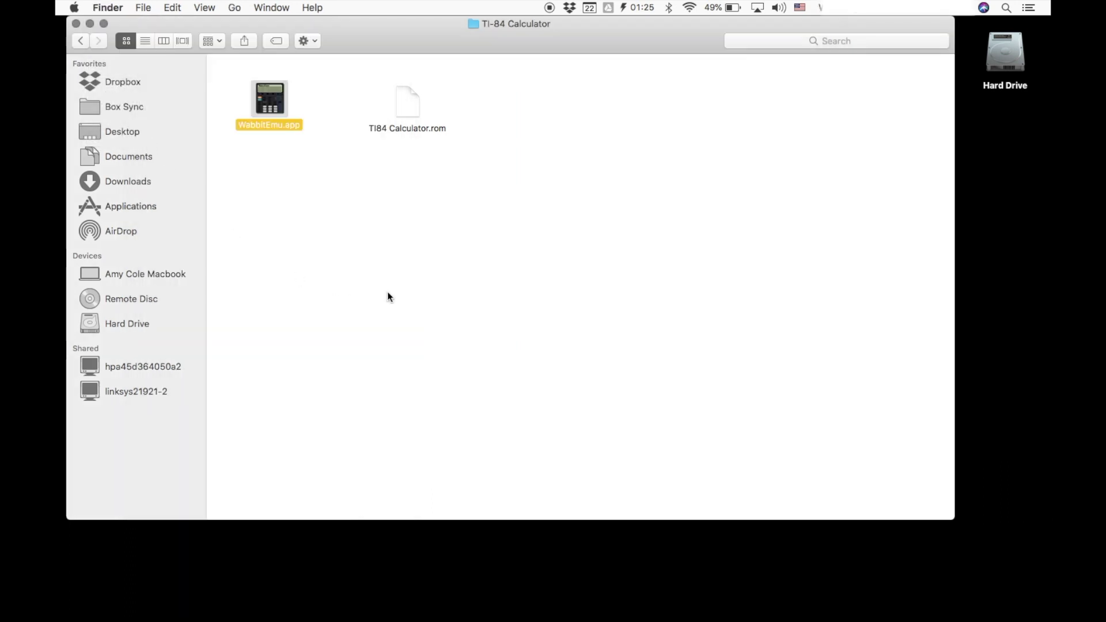
{"action": "left_click", "coordinate": [473, 286]}
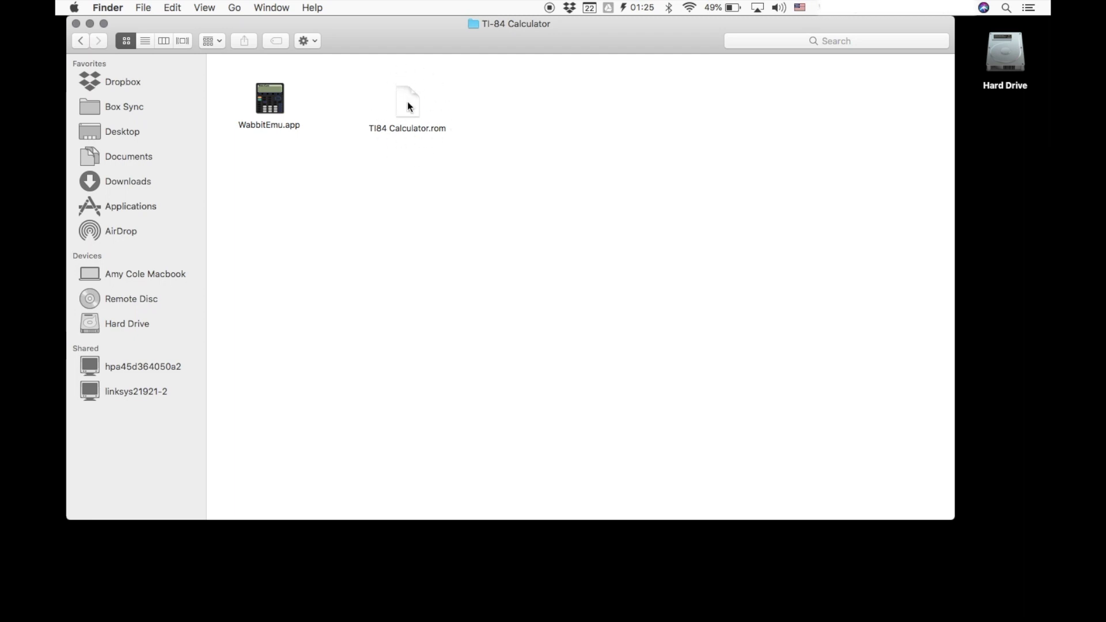
{"action": "left_click_drag", "start_coordinate": [407, 101], "coordinate": [1003, 126]}
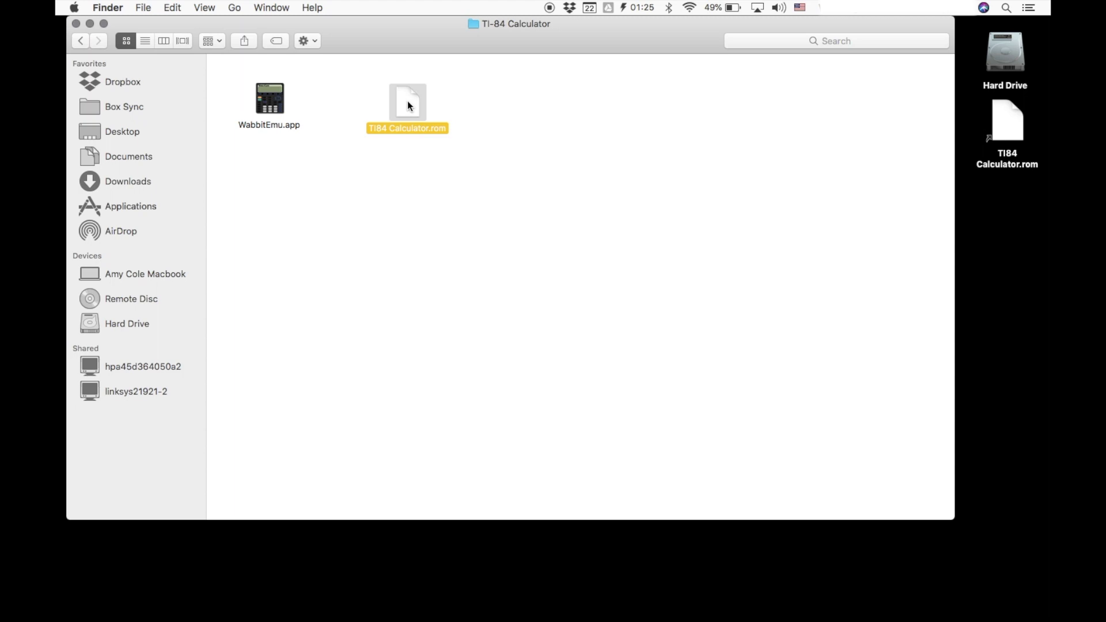
{"action": "mouse_move", "coordinate": [404, 612]}
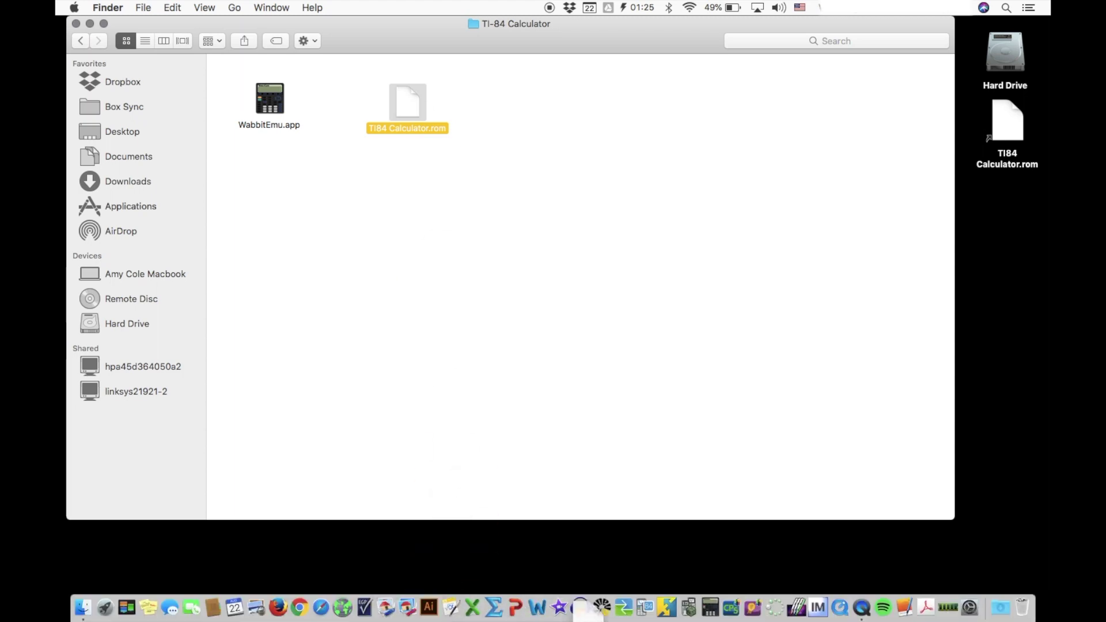
{"action": "left_click_drag", "start_coordinate": [580, 605], "coordinate": [406, 106]}
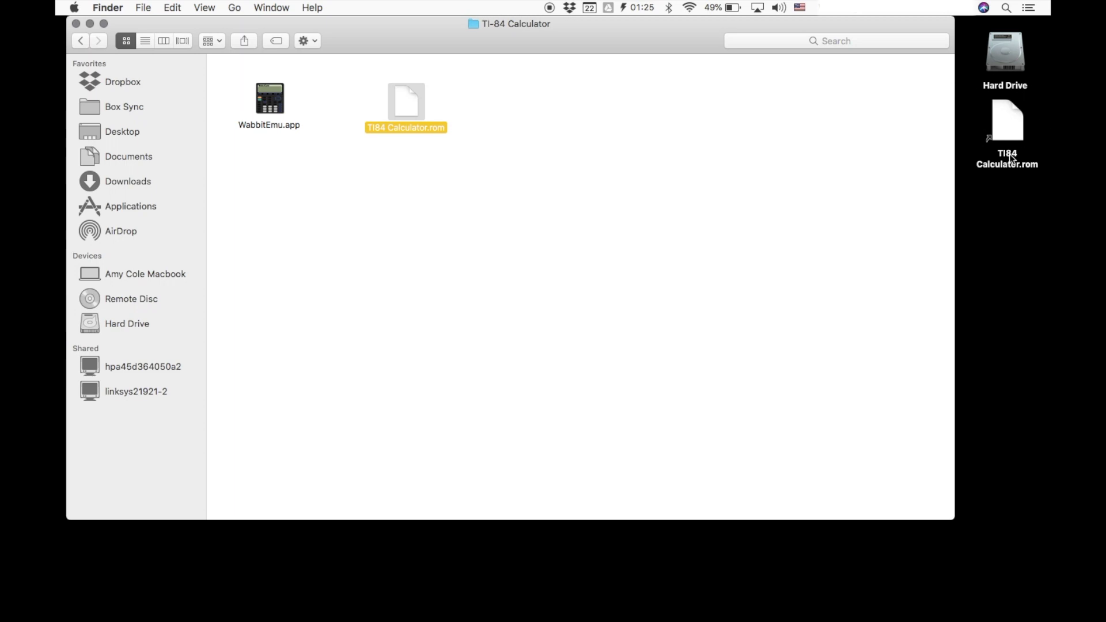
Step: Close the folder window, launch the emulator from the desktop ROM shortcut, and switch it on
{"action": "left_click", "coordinate": [76, 24]}
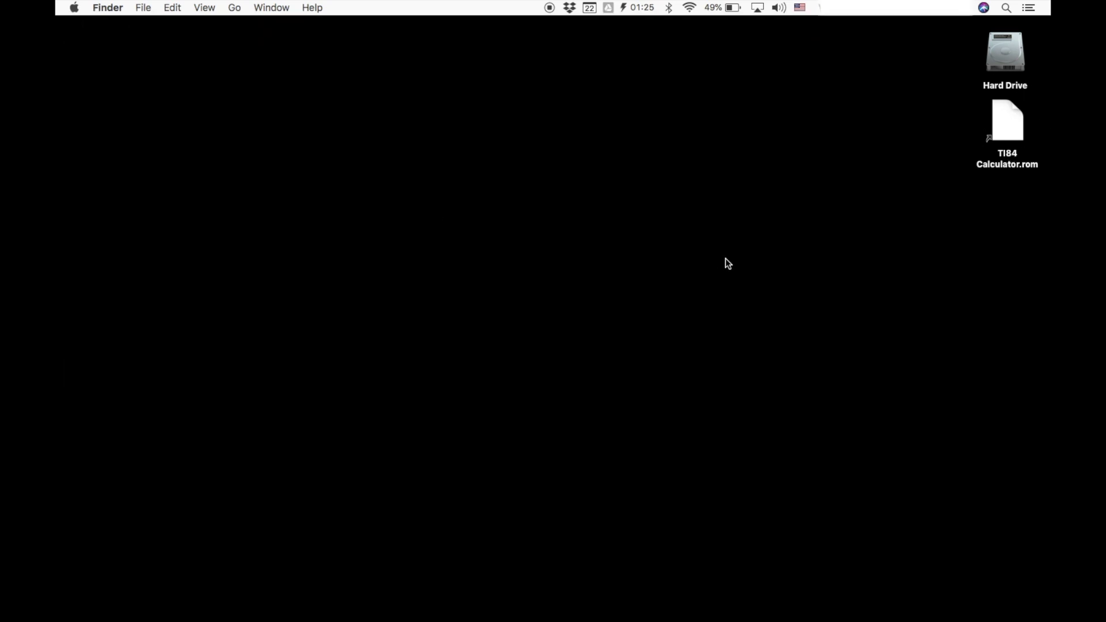
{"action": "double_click", "coordinate": [1012, 126]}
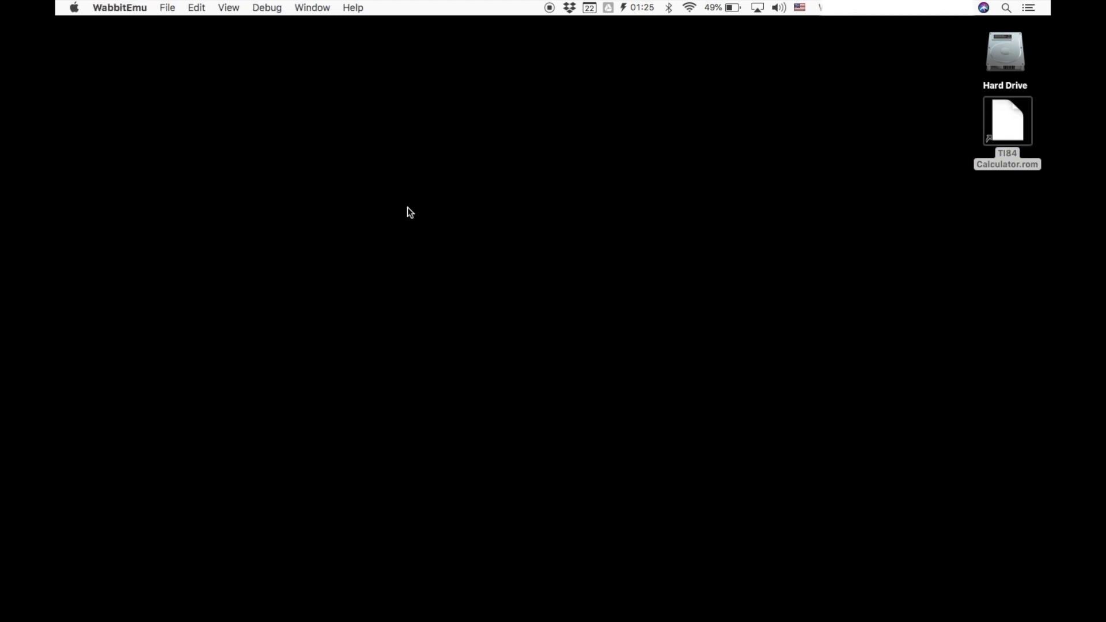
{"action": "left_click_drag", "start_coordinate": [373, 98], "coordinate": [250, 40]}
{"action": "left_click", "coordinate": [250, 457]}
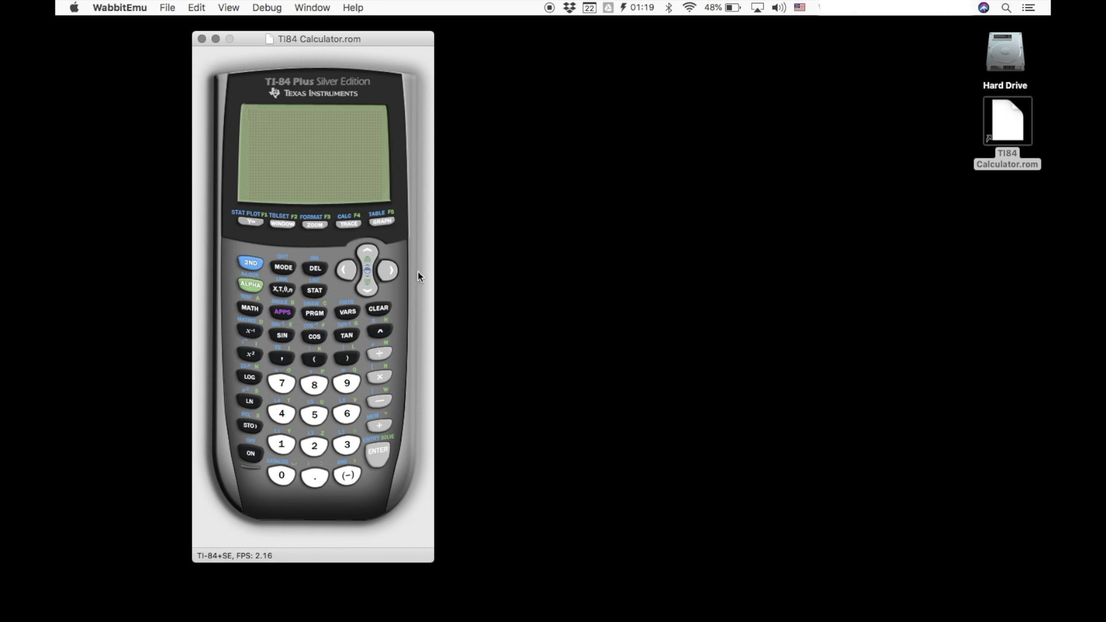
{"action": "left_click", "coordinate": [729, 193]}
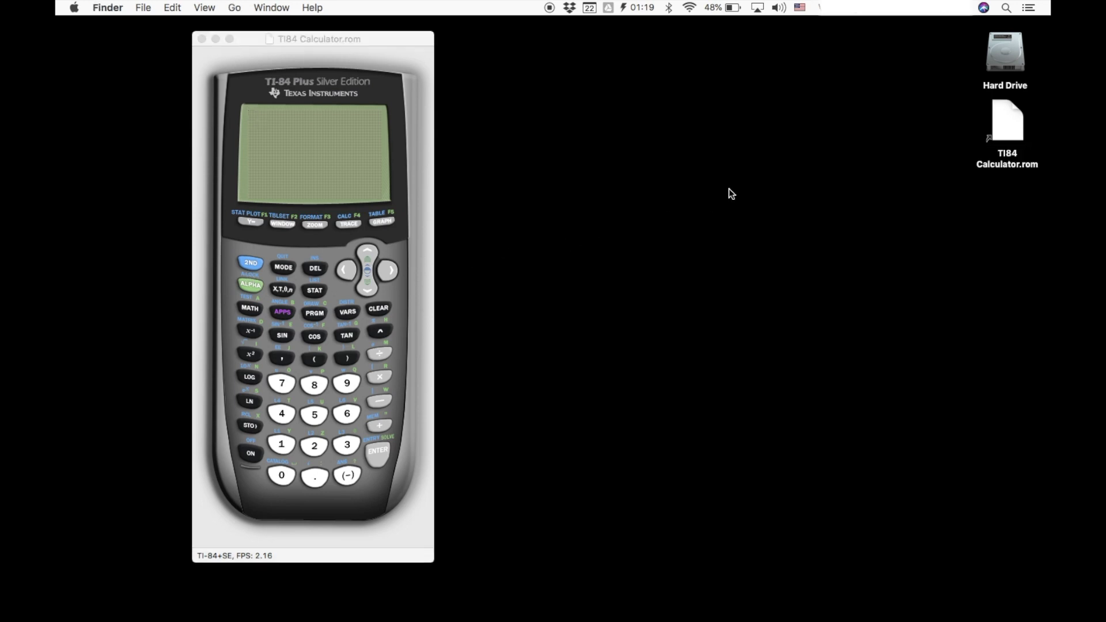